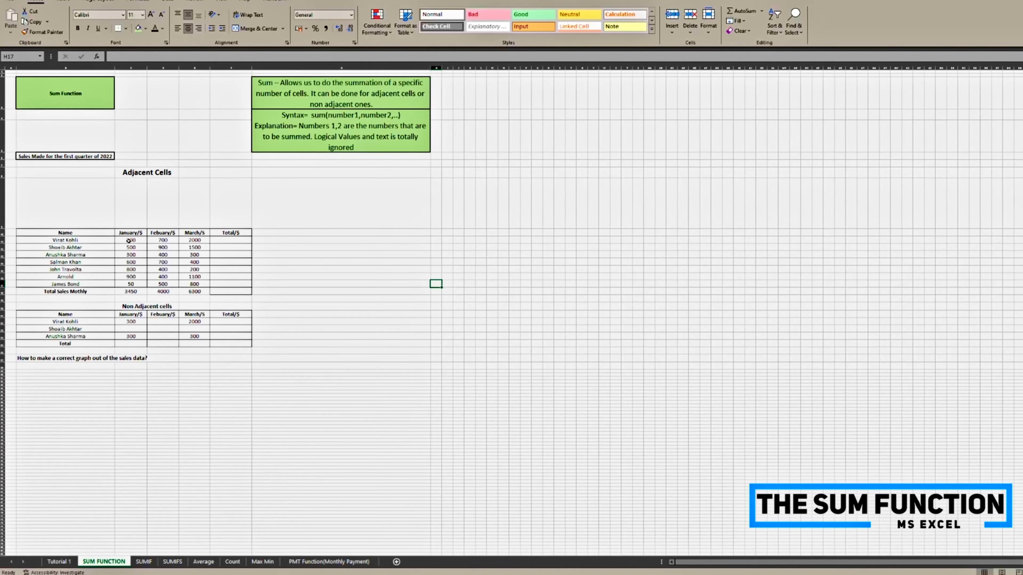
- Examine the monthly sales figures in the Adjacent Cells table and the separated January and March figures in the Non Adjacent cells table
{"action": "left_click_drag", "start_coordinate": [130, 241], "coordinate": [192, 241]}
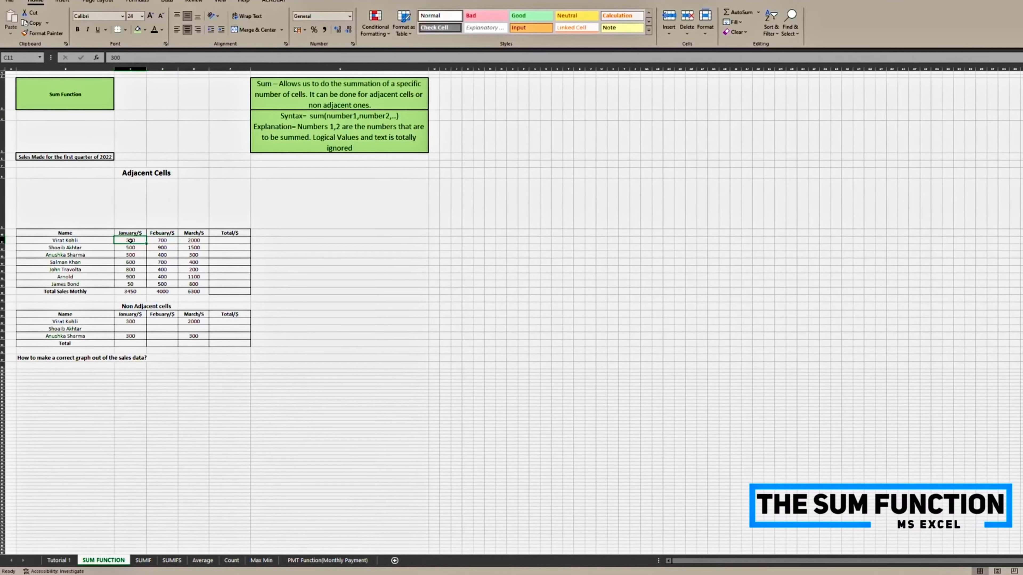
{"action": "left_click", "coordinate": [162, 240]}
{"action": "left_click_drag", "start_coordinate": [129, 242], "coordinate": [130, 278]}
{"action": "left_click_drag", "start_coordinate": [161, 240], "coordinate": [158, 277]}
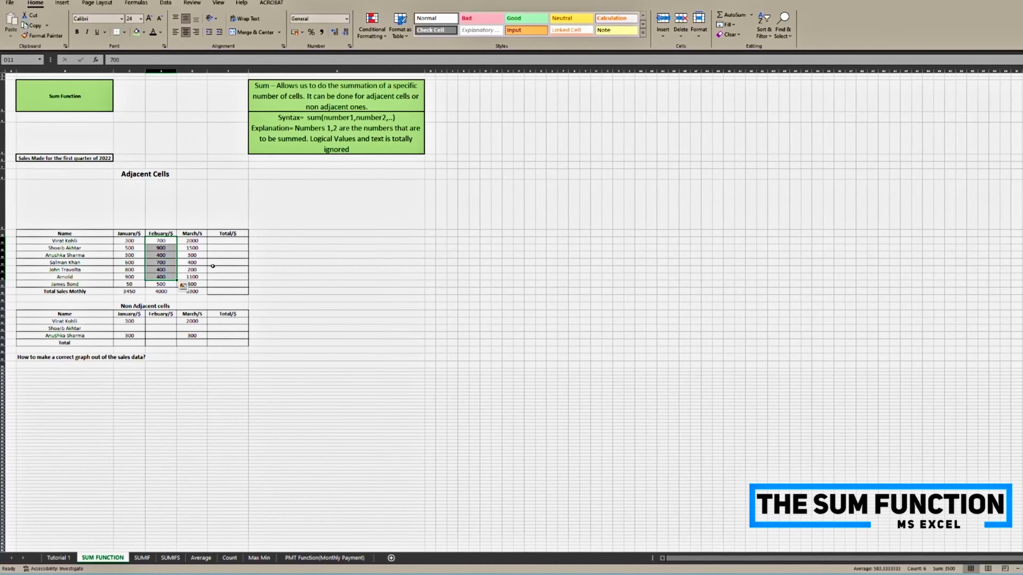
{"action": "left_click", "coordinate": [130, 322]}
{"action": "left_click", "coordinate": [192, 335]}
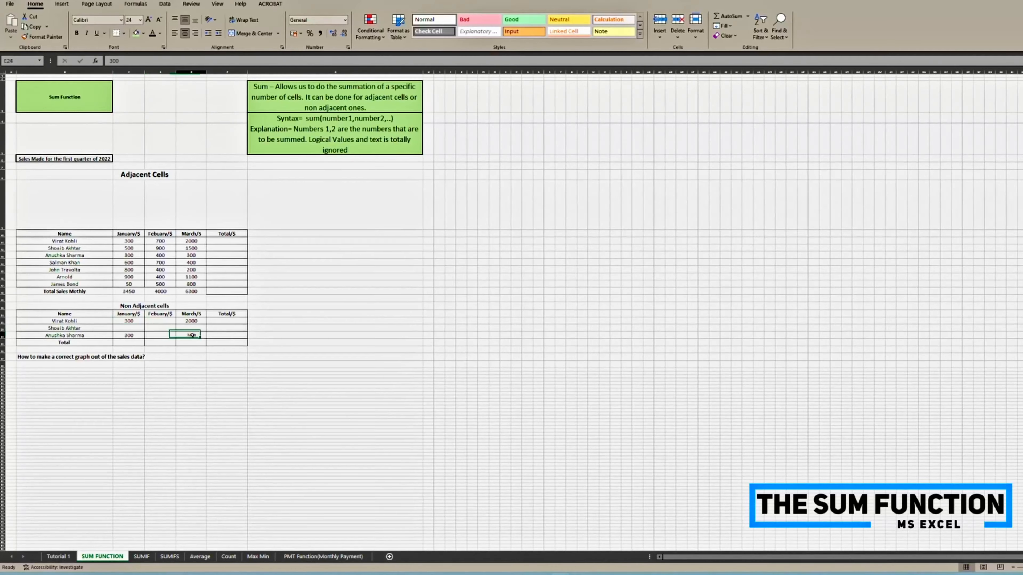
{"action": "left_click", "coordinate": [121, 337]}
{"action": "left_click", "coordinate": [188, 321]}
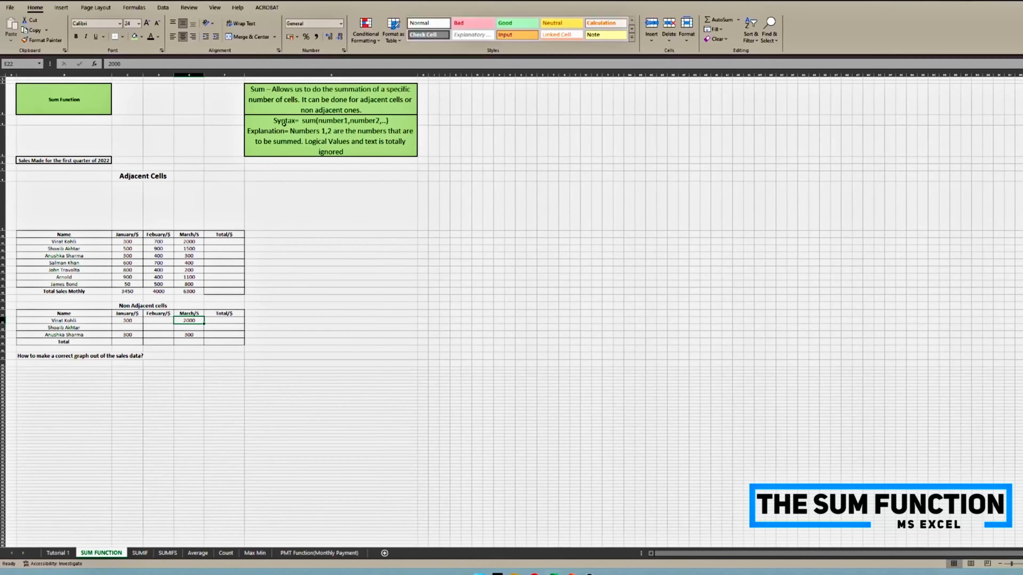
- Total the first salesperson's January to March sales in cell F11 with the formula =sum(C11:E11)
{"action": "left_click", "coordinate": [224, 241]}
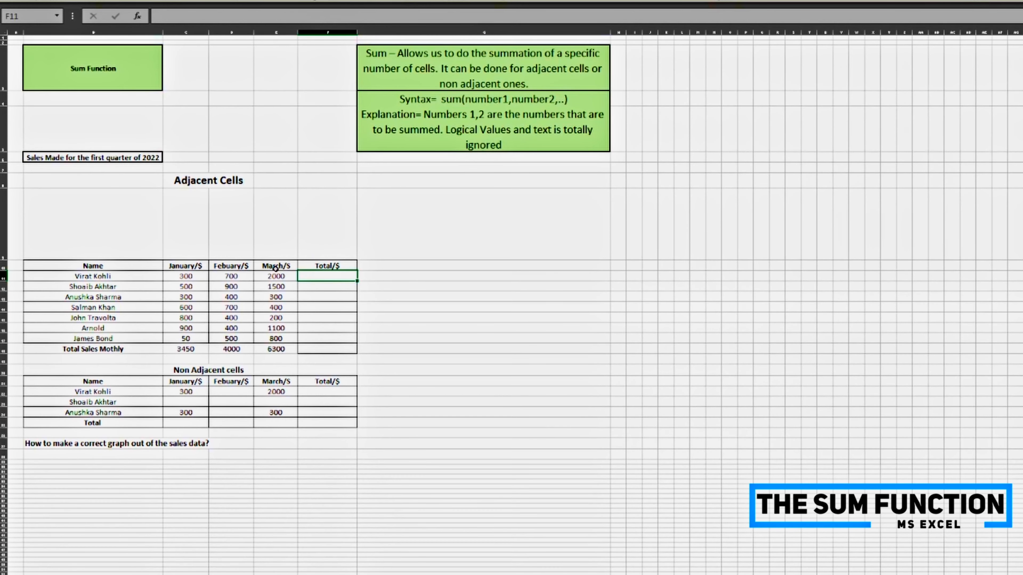
{"action": "type", "text": "=sum"}
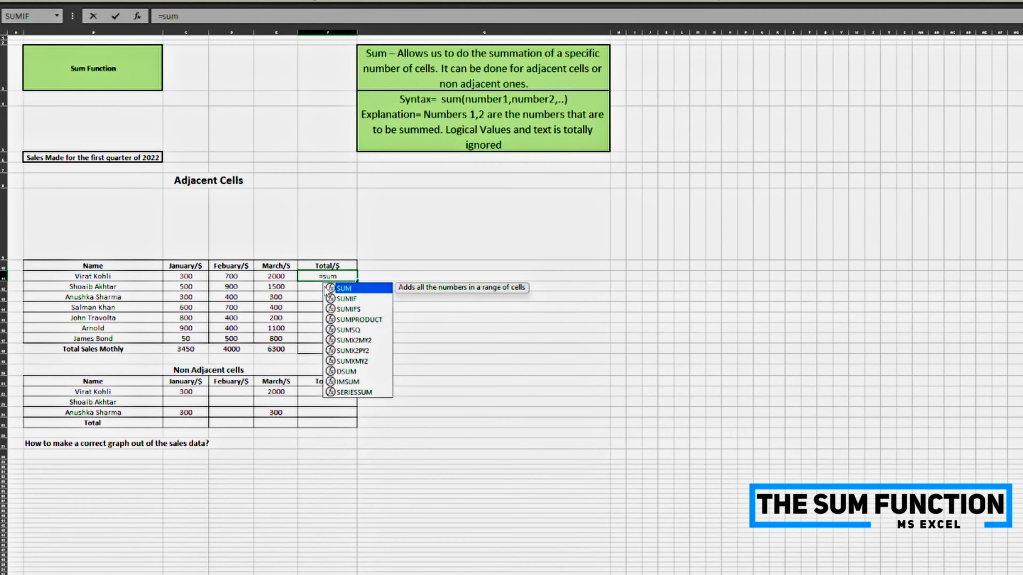
{"action": "type", "text": "("}
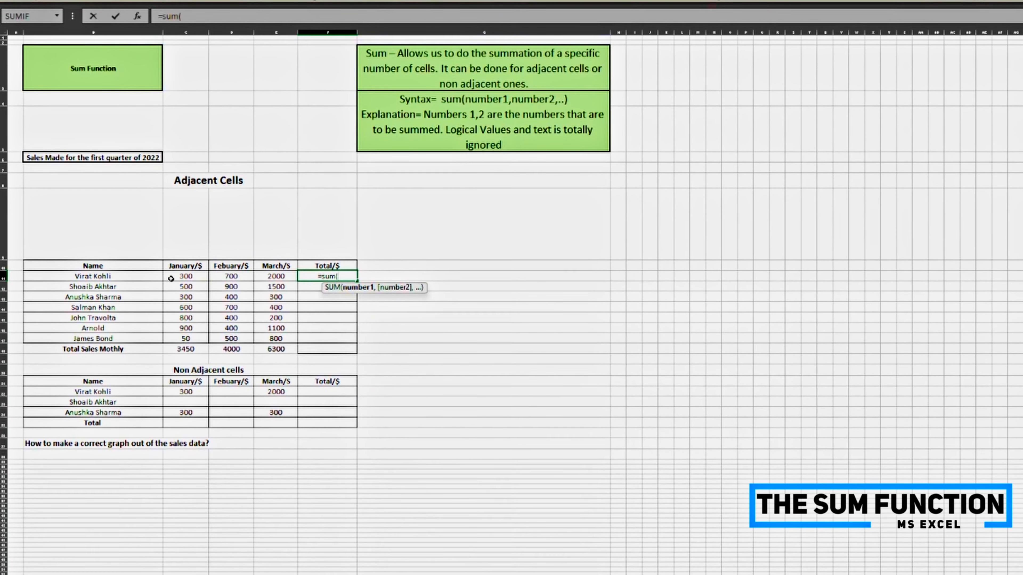
{"action": "left_click_drag", "start_coordinate": [185, 276], "coordinate": [278, 281]}
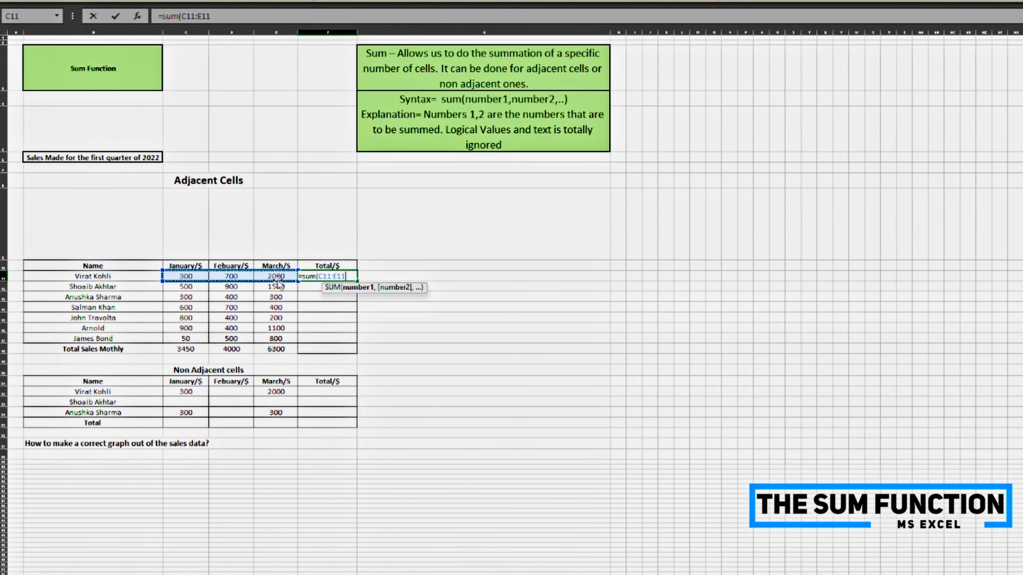
{"action": "type", "text": ")"}
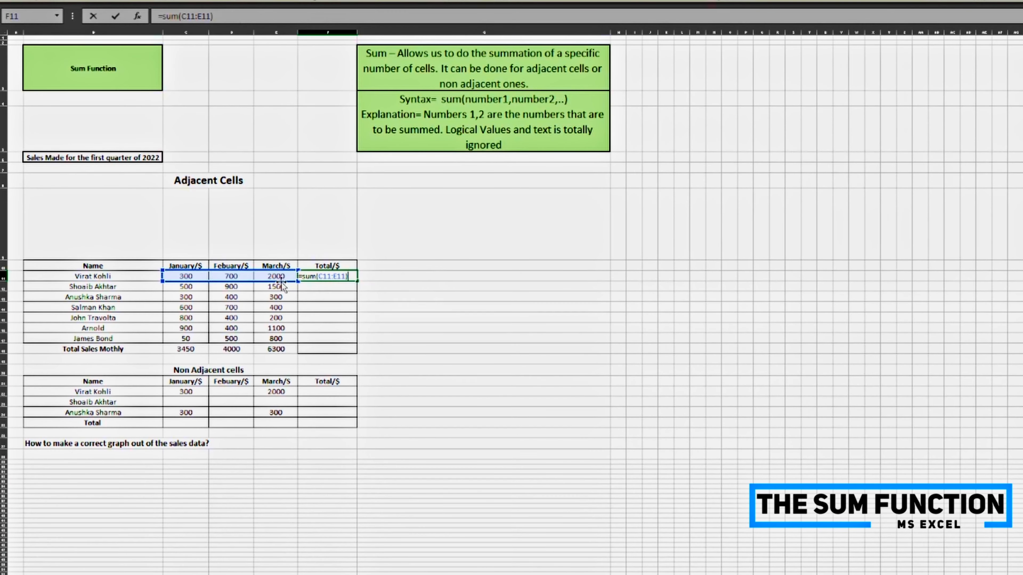
{"action": "key", "text": "Return"}
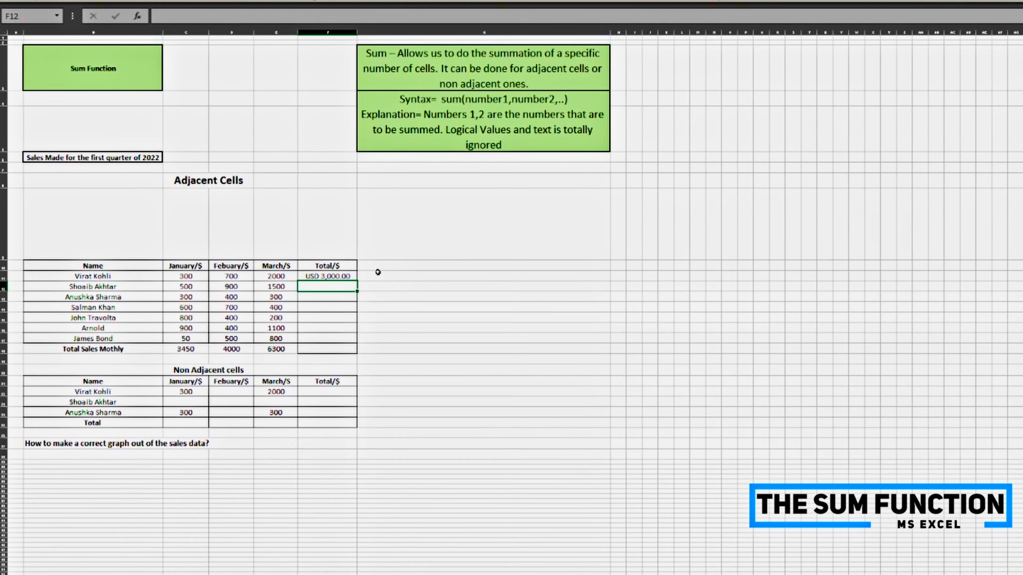
- Clear the existing monthly totals in C18:E18 and total the January sales in C18 with =sum(C11:C17)
{"action": "left_click_drag", "start_coordinate": [190, 350], "coordinate": [266, 350]}
{"action": "key", "text": "Delete"}
{"action": "left_click", "coordinate": [187, 348]}
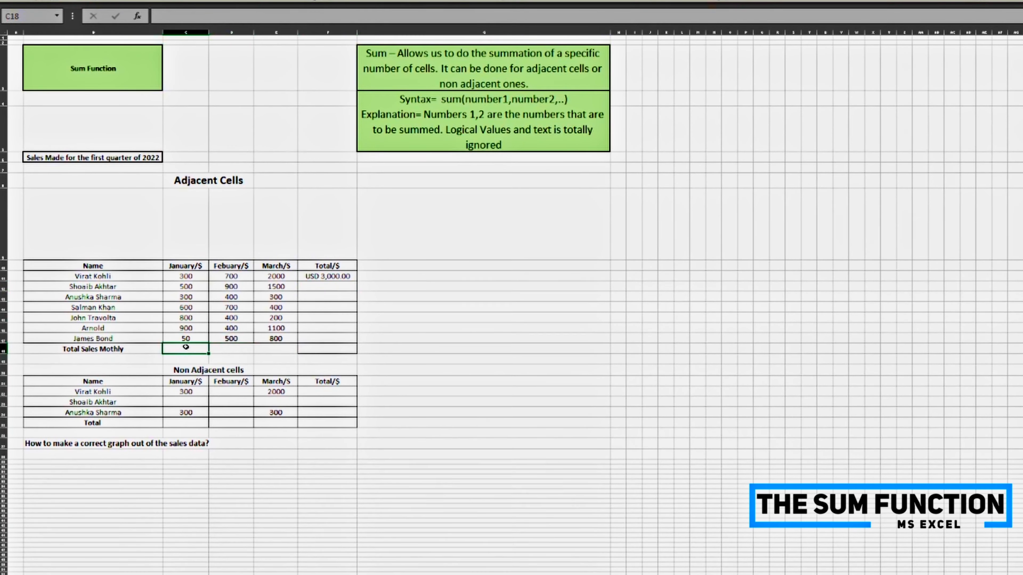
{"action": "type", "text": "=sum("}
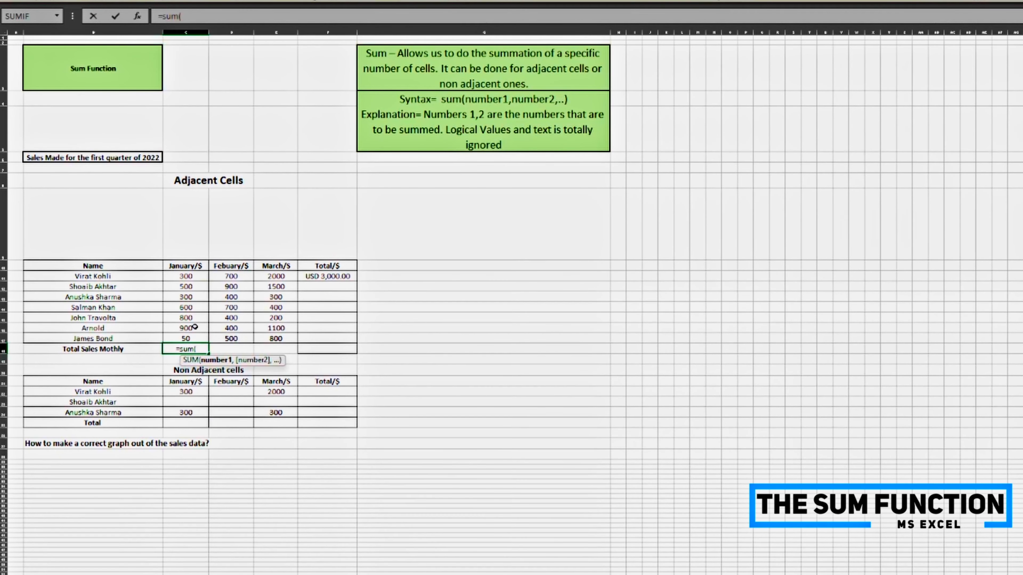
{"action": "left_click", "coordinate": [196, 276]}
{"action": "left_click_drag", "start_coordinate": [196, 276], "coordinate": [198, 337]}
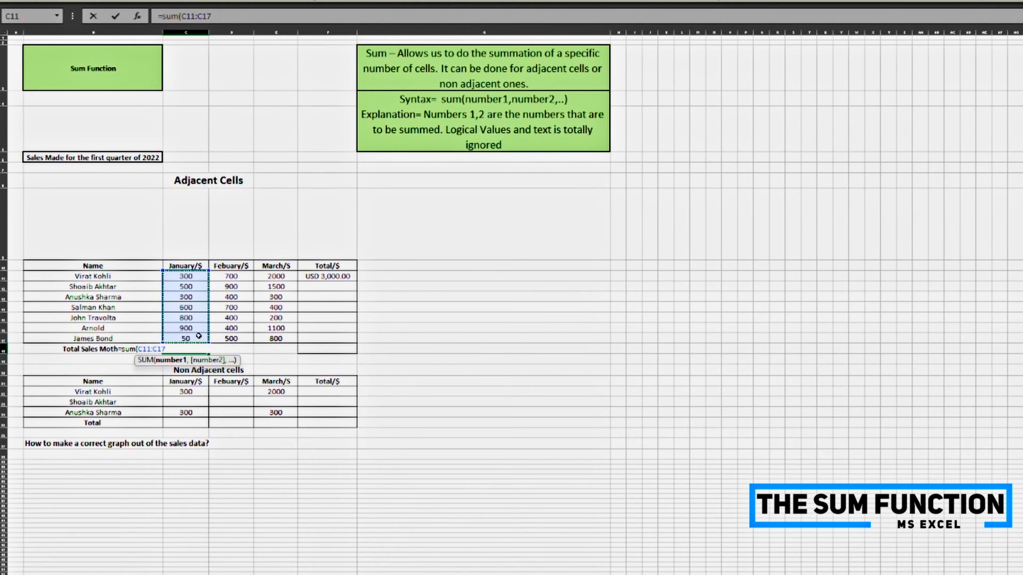
{"action": "type", "text": ")"}
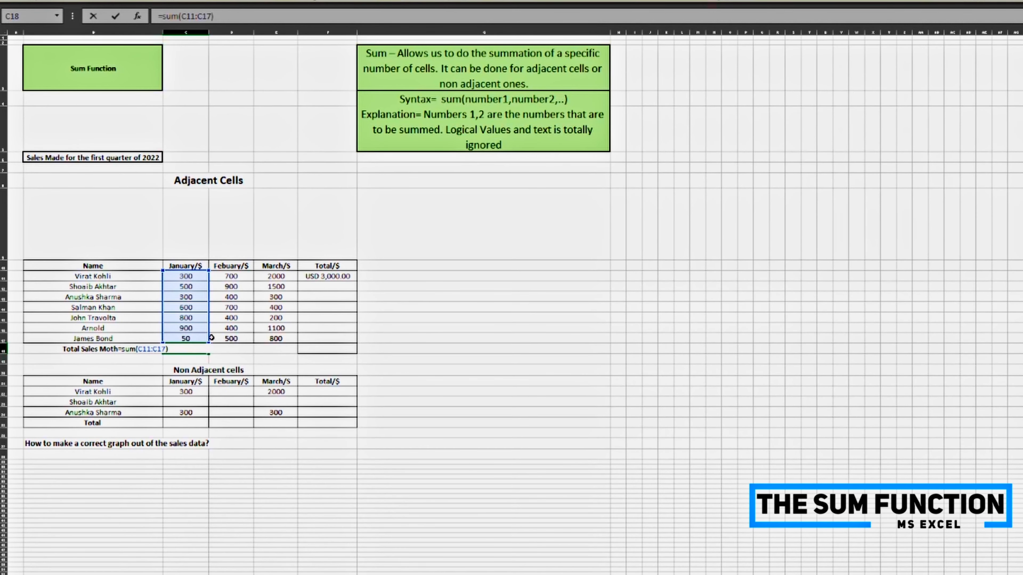
{"action": "key", "text": "Return"}
{"action": "left_click", "coordinate": [186, 347]}
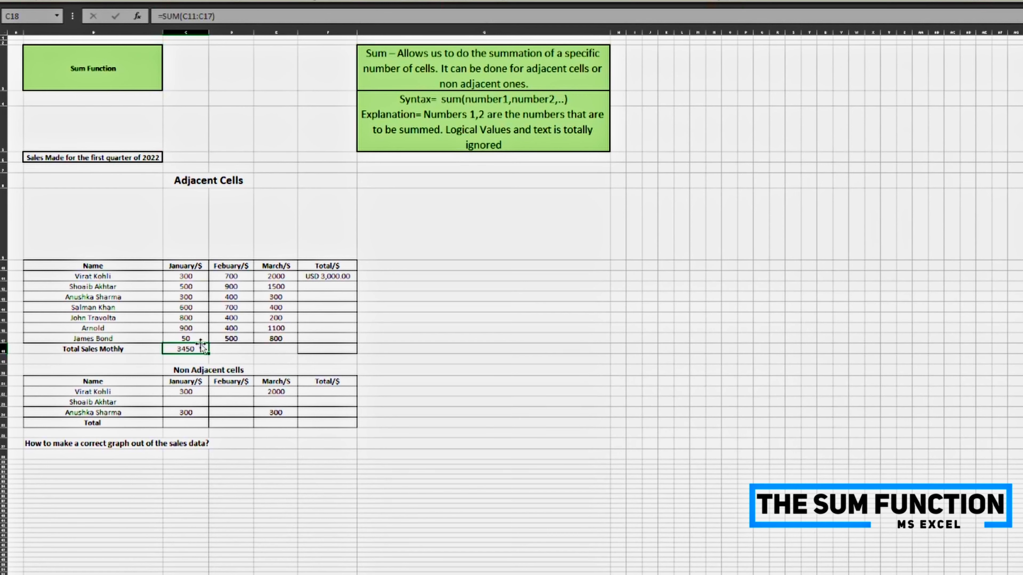
{"action": "left_click", "coordinate": [415, 338]}
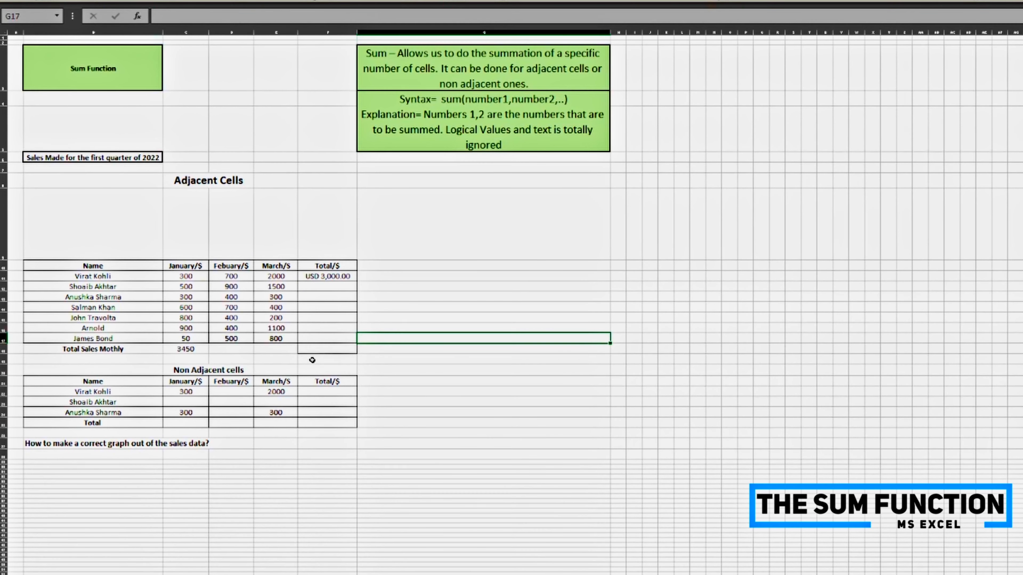
- Fill the January total formula from C18 across to the February and March totals in D18:E18
{"action": "left_click", "coordinate": [202, 349]}
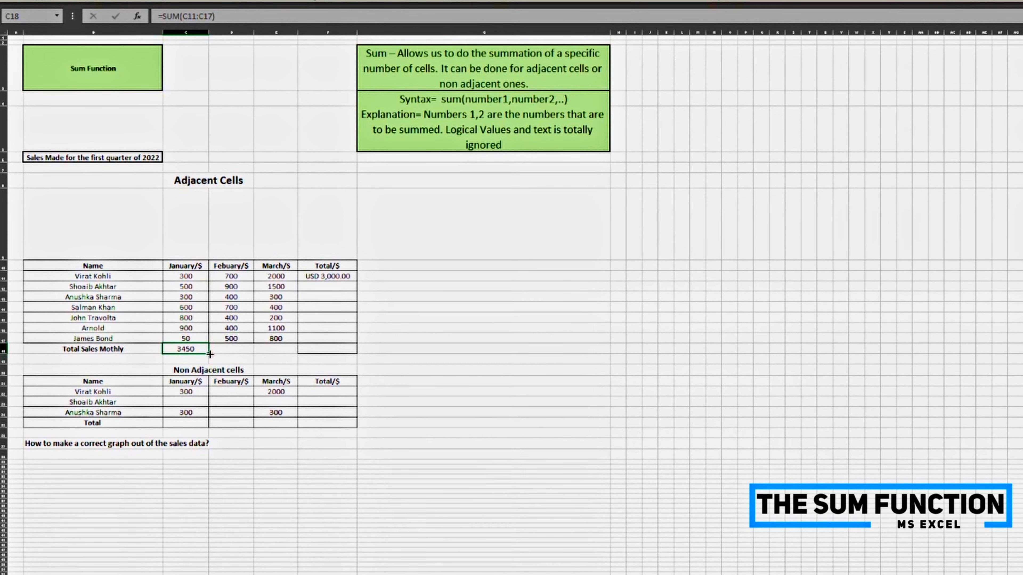
{"action": "left_click_drag", "start_coordinate": [208, 354], "coordinate": [293, 351]}
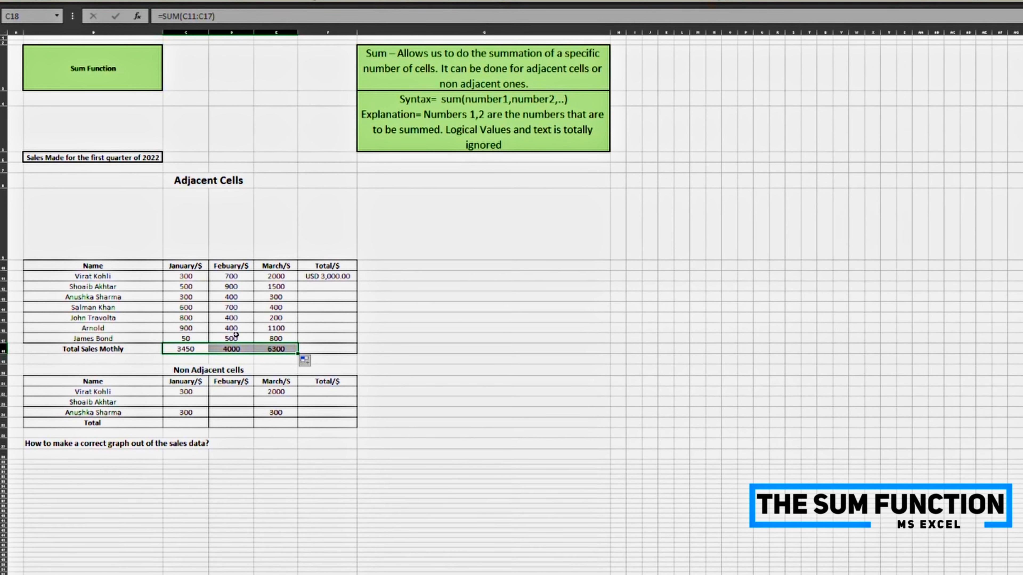
{"action": "left_click", "coordinate": [233, 350]}
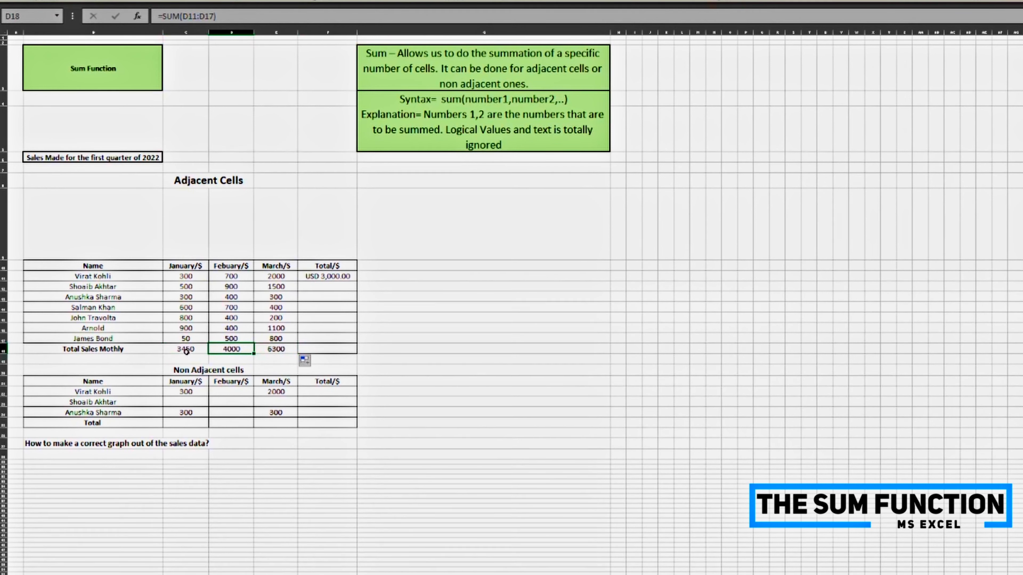
- Fill the row total formula from F11 down the Total/$ column through F18
{"action": "left_click", "coordinate": [340, 277]}
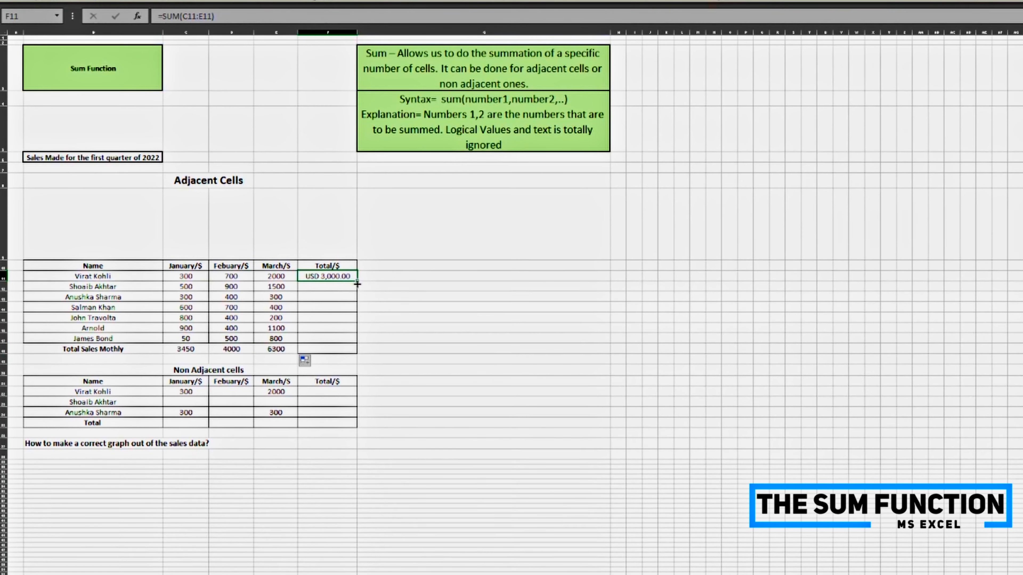
{"action": "left_click_drag", "start_coordinate": [357, 284], "coordinate": [358, 351]}
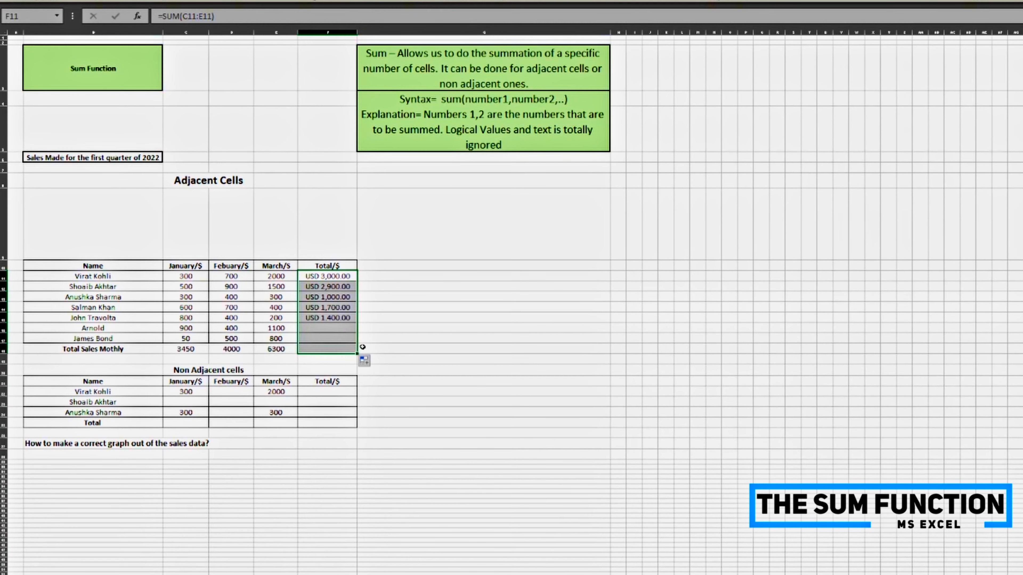
{"action": "left_click", "coordinate": [415, 300]}
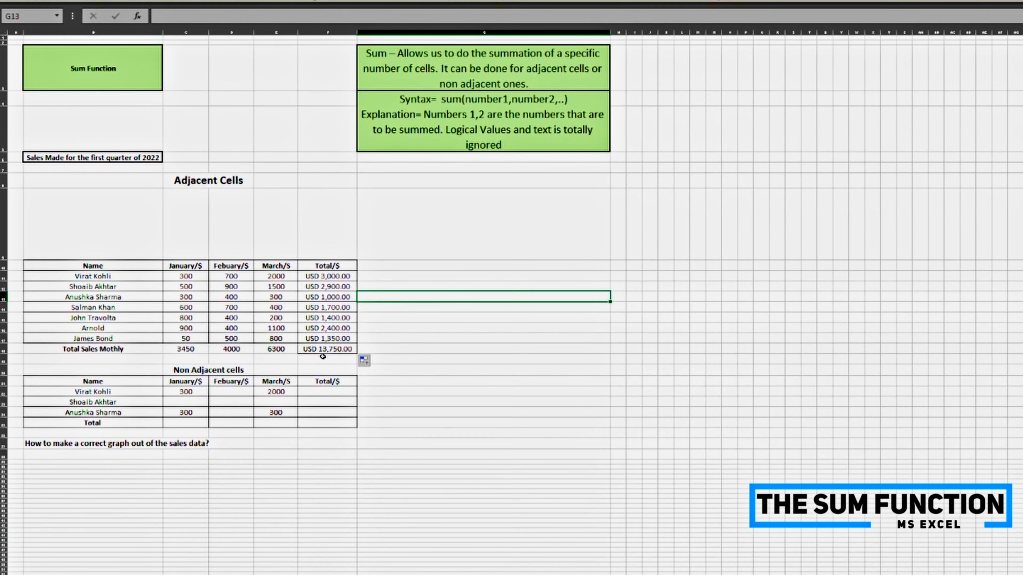
- Re-enter the total in F17 for the last salesperson in the Adjacent Cells table as =sum(C17:E17)
{"action": "left_click", "coordinate": [322, 338]}
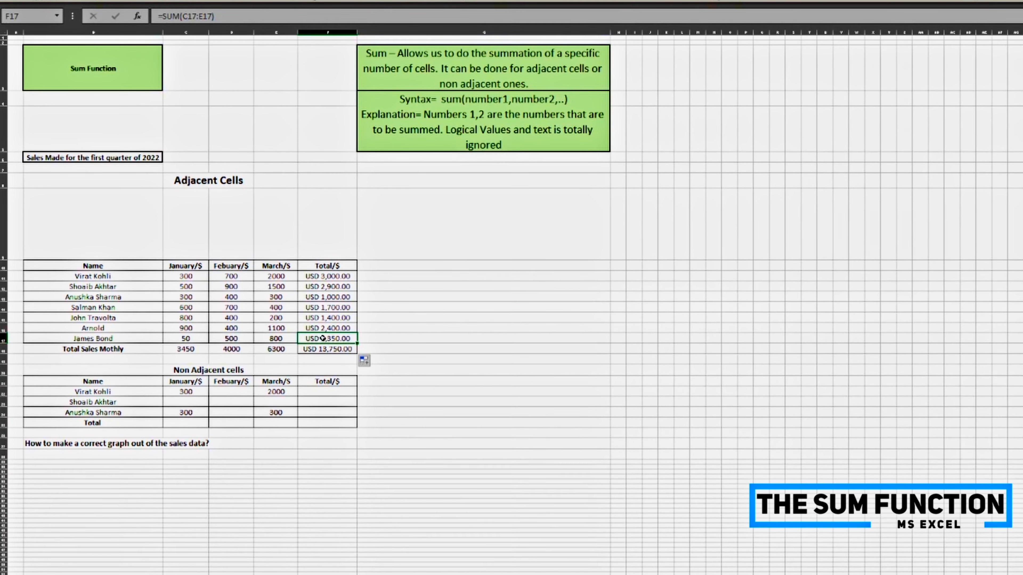
{"action": "type", "text": "="}
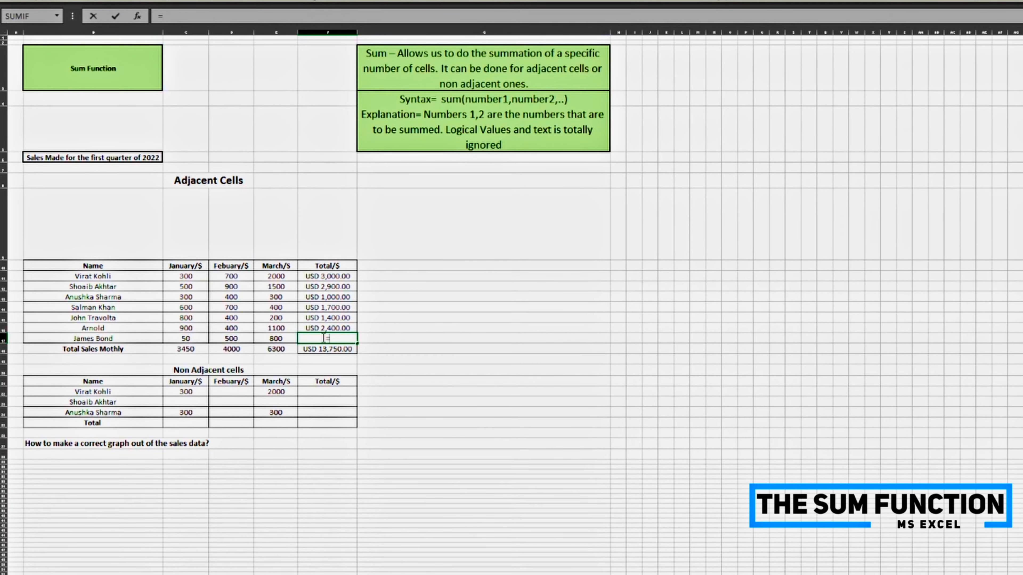
{"action": "type", "text": "sum("}
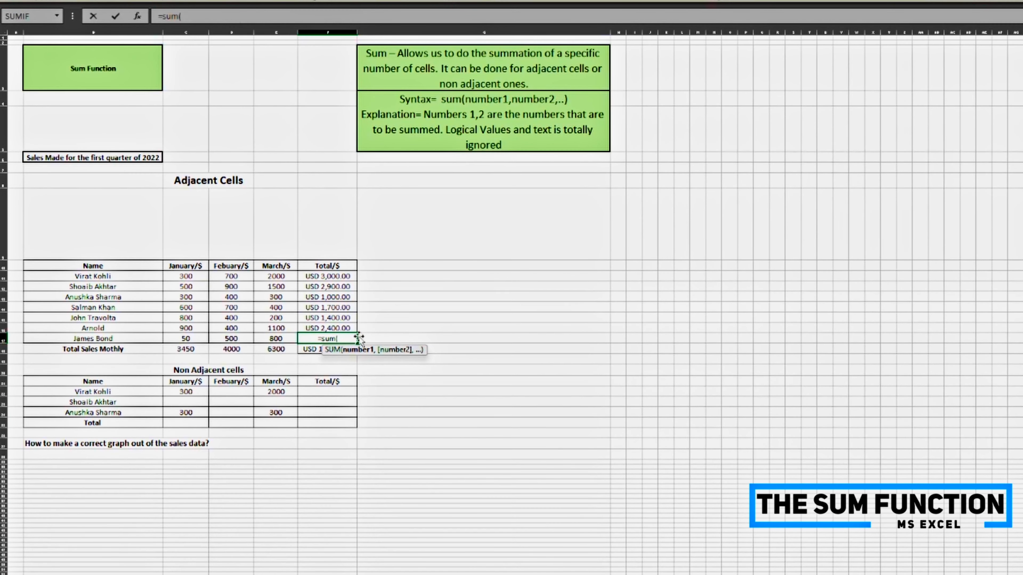
{"action": "left_click_drag", "start_coordinate": [171, 335], "coordinate": [260, 338]}
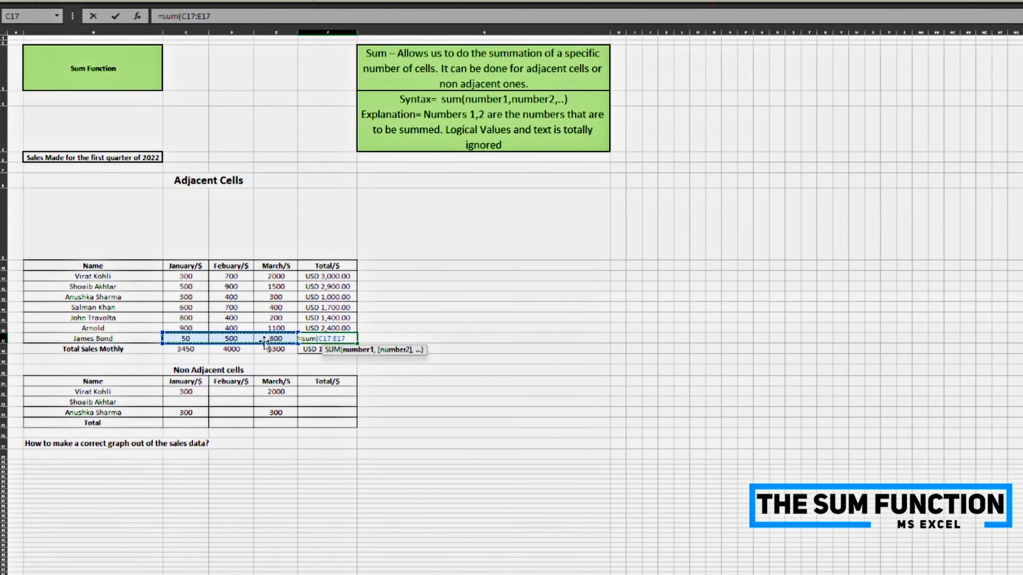
{"action": "type", "text": ")"}
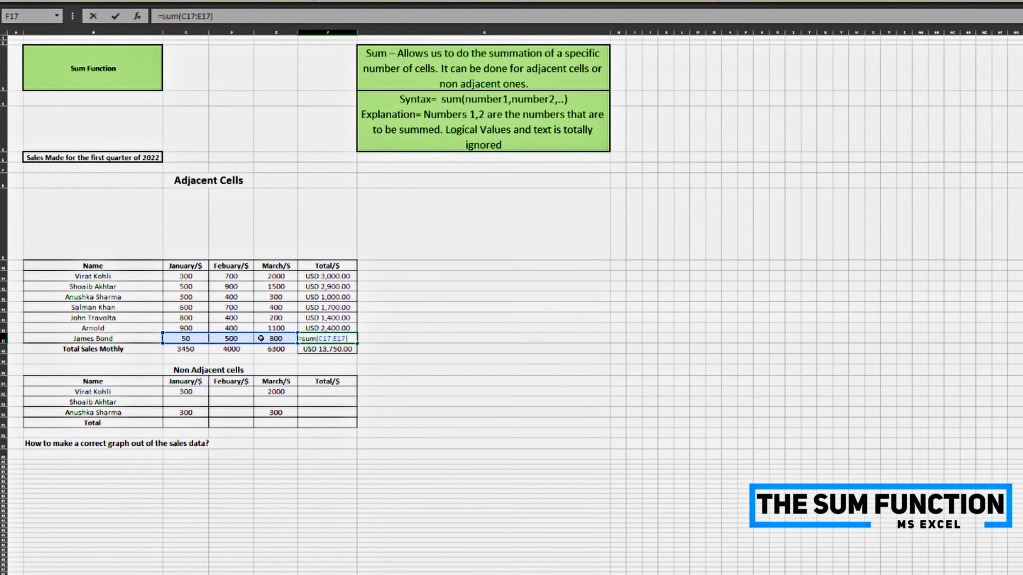
{"action": "key", "text": "Return"}
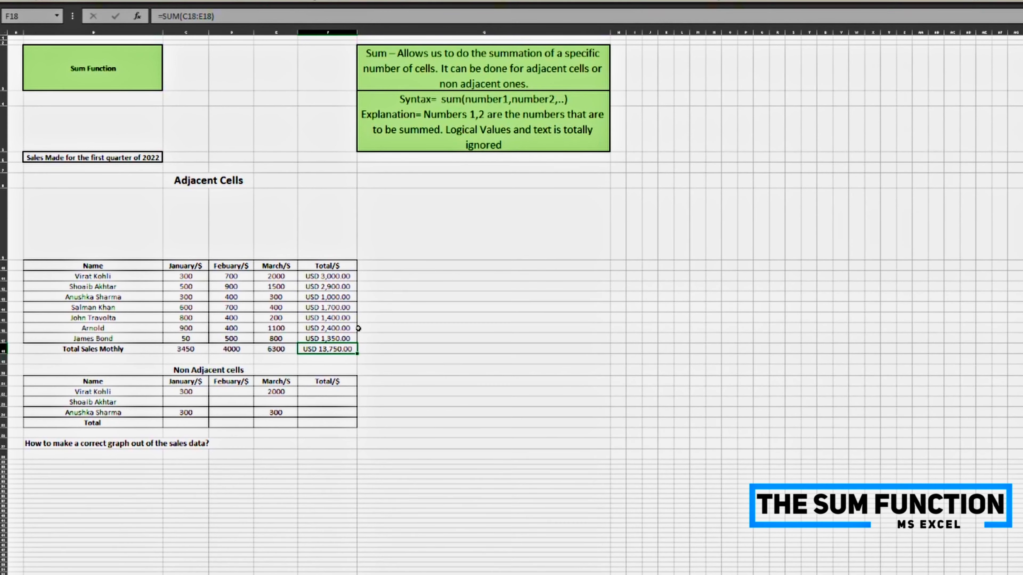
{"action": "left_click", "coordinate": [337, 340]}
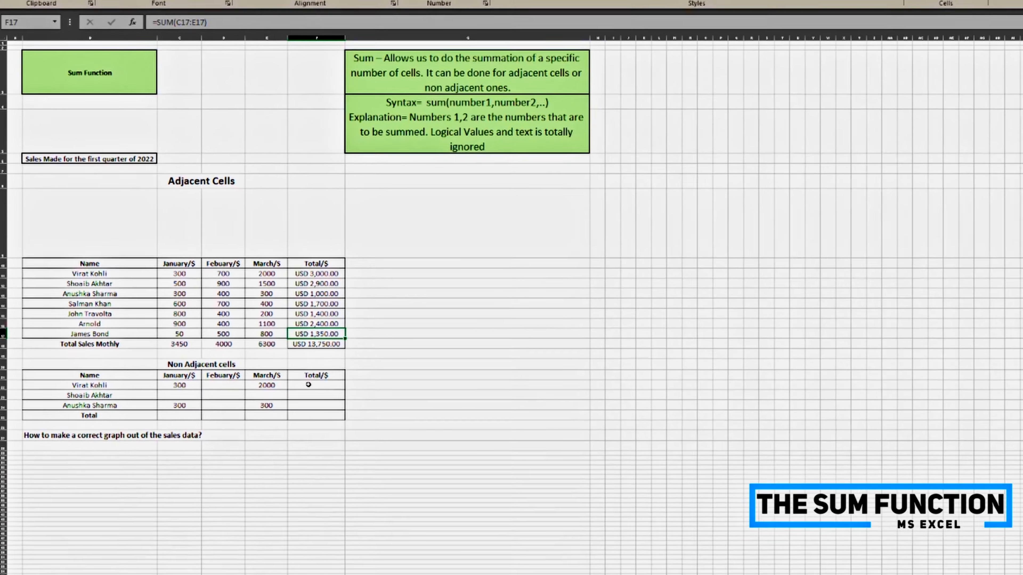
- In the Non Adjacent cells table, sum the first row's January and March values in F22 with =sum(C22,E22)
{"action": "left_click", "coordinate": [327, 392]}
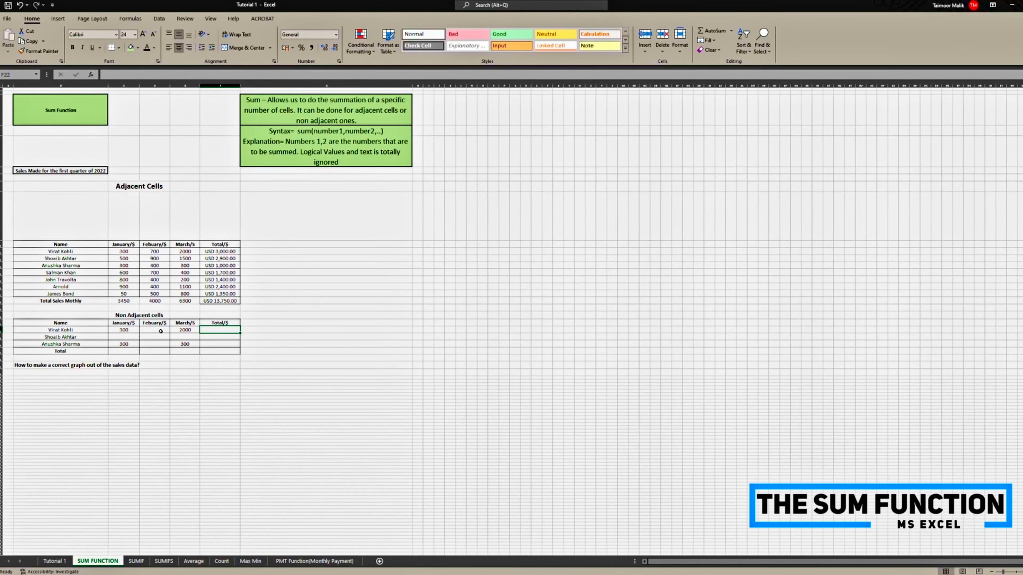
{"action": "type", "text": "="}
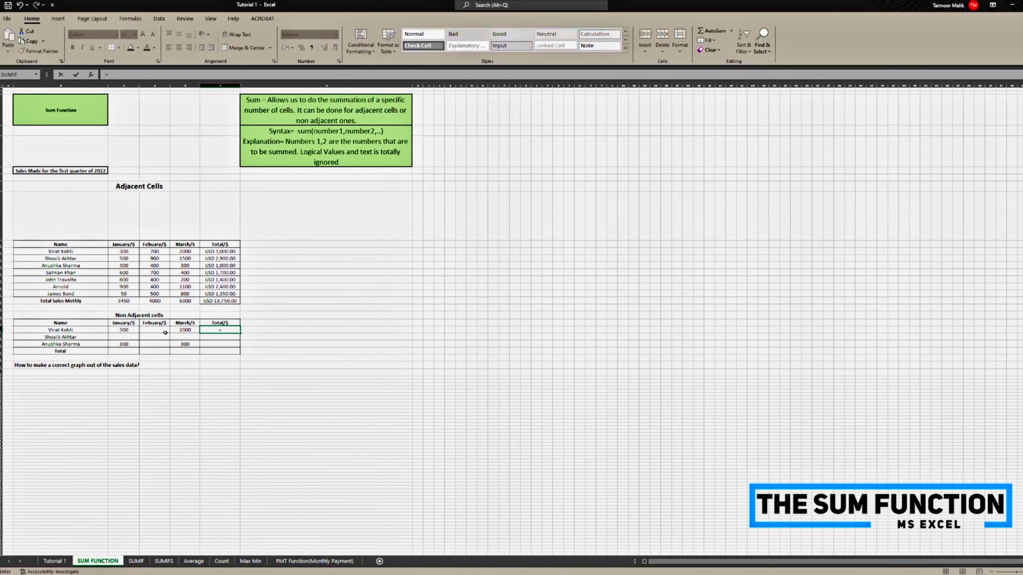
{"action": "type", "text": "sum("}
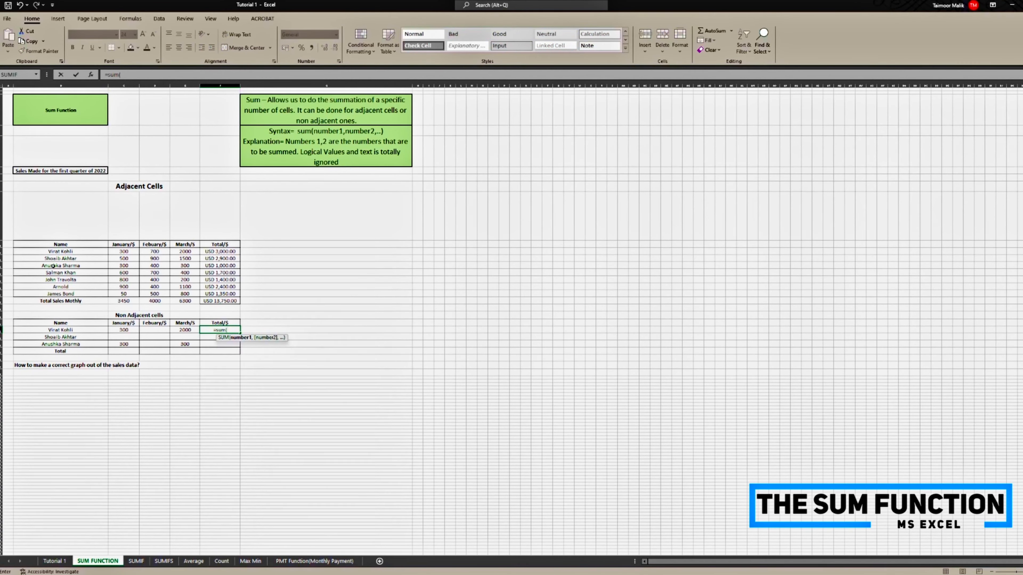
{"action": "left_click", "coordinate": [125, 329]}
{"action": "type", "text": ","}
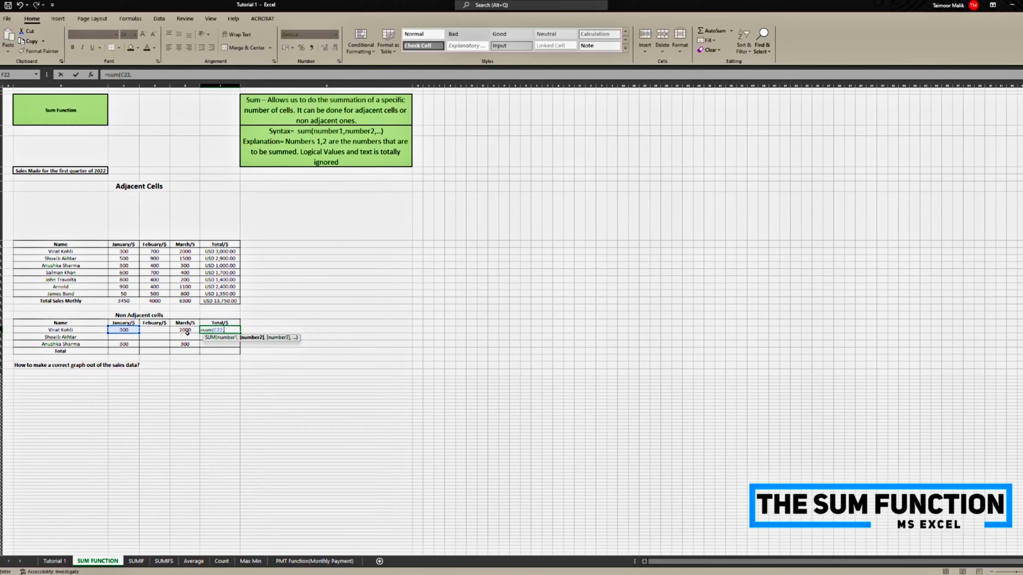
{"action": "left_click", "coordinate": [183, 331]}
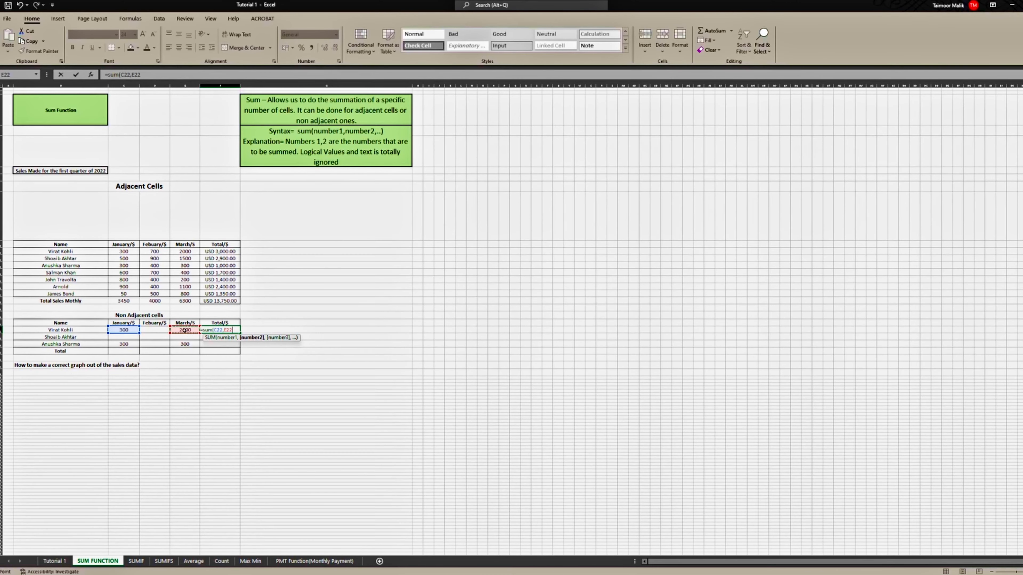
{"action": "key", "text": "Return"}
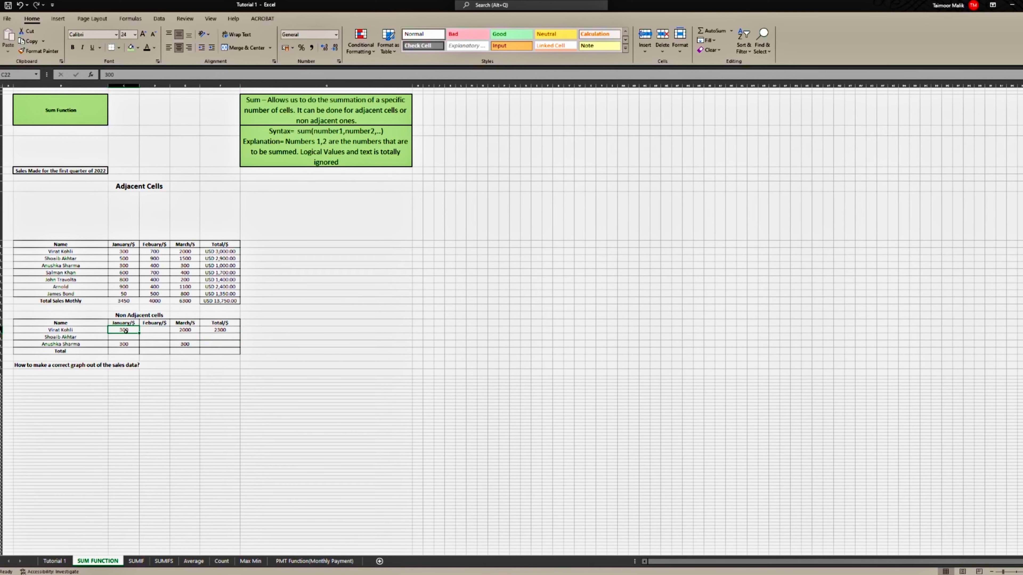
- In the Non Adjacent cells table, enter =sum(C22,E24) in F24 to add the first row's January value and the third row's March value
{"action": "left_click", "coordinate": [232, 346]}
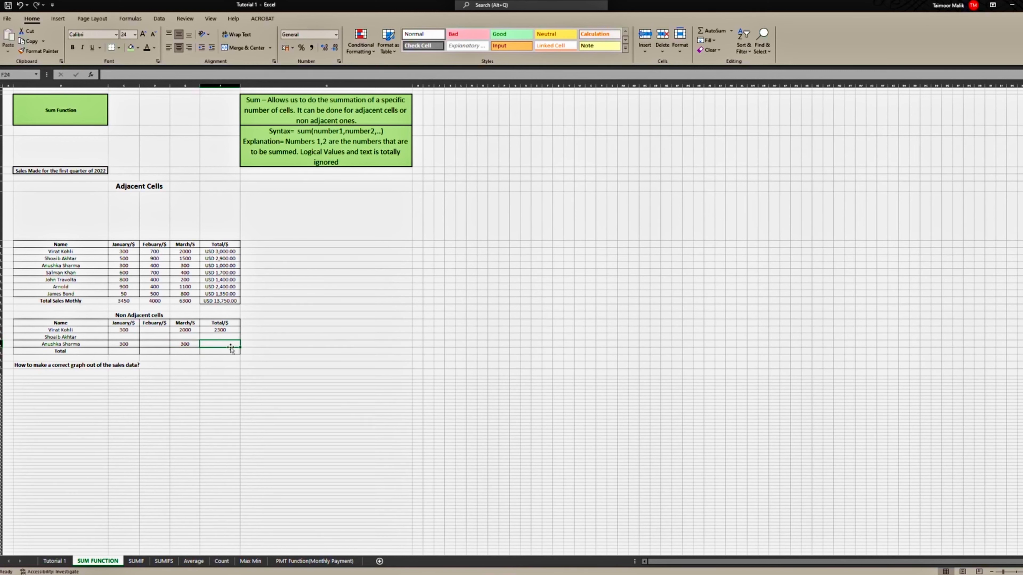
{"action": "type", "text": "=sum("}
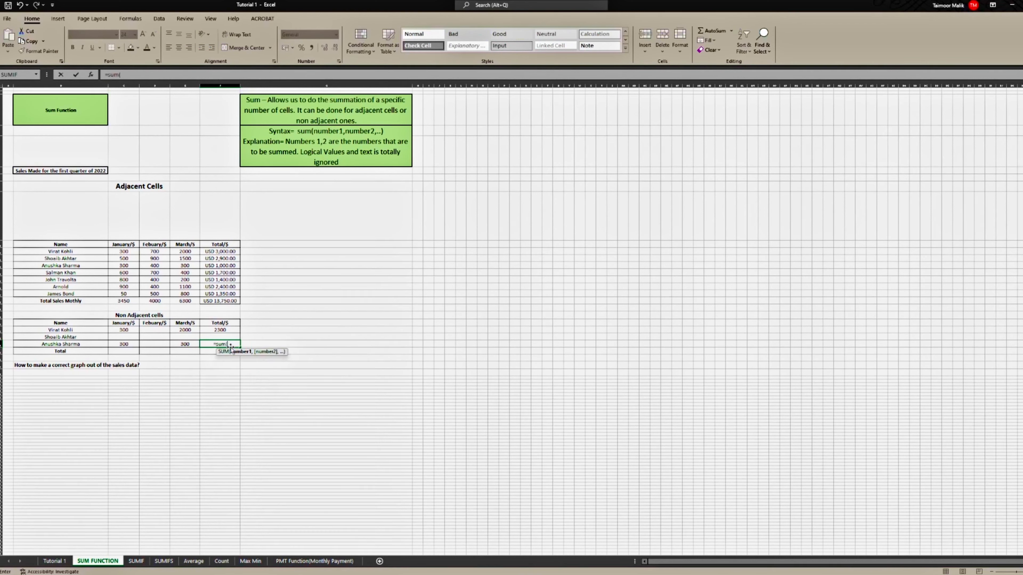
{"action": "left_click", "coordinate": [126, 330]}
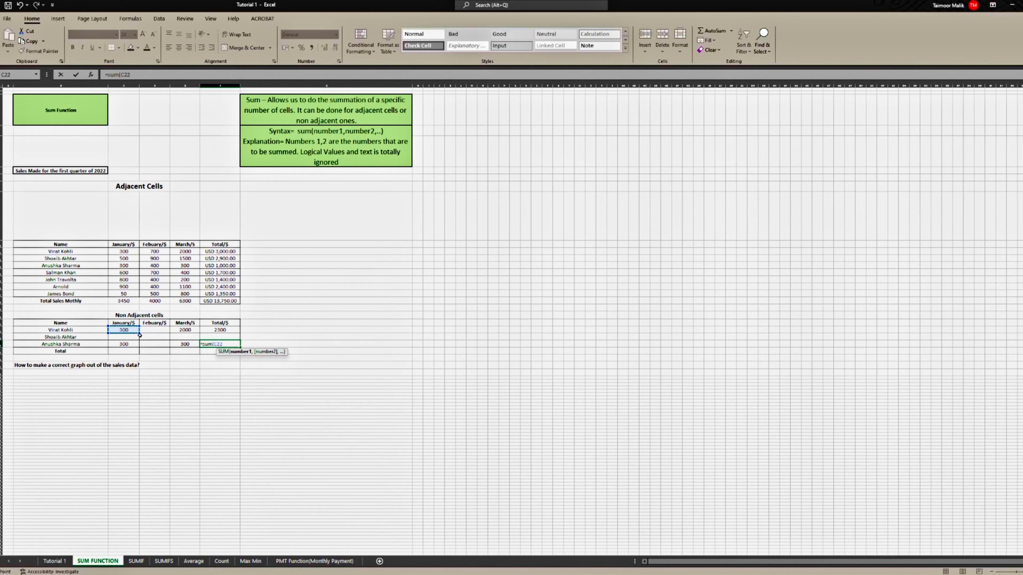
{"action": "type", "text": ","}
{"action": "left_click", "coordinate": [186, 345]}
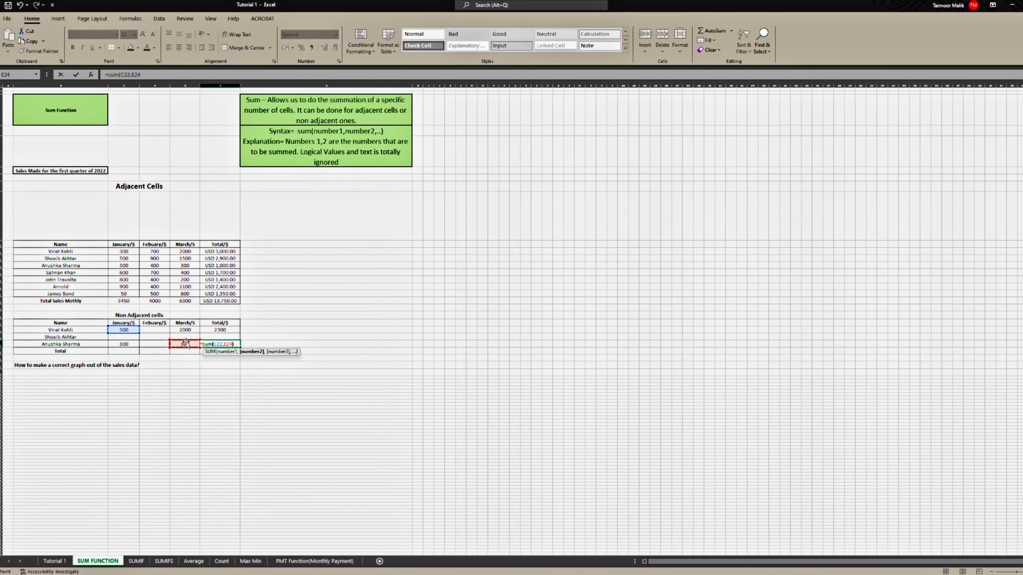
{"action": "key", "text": "Return"}
{"action": "left_click", "coordinate": [220, 330]}
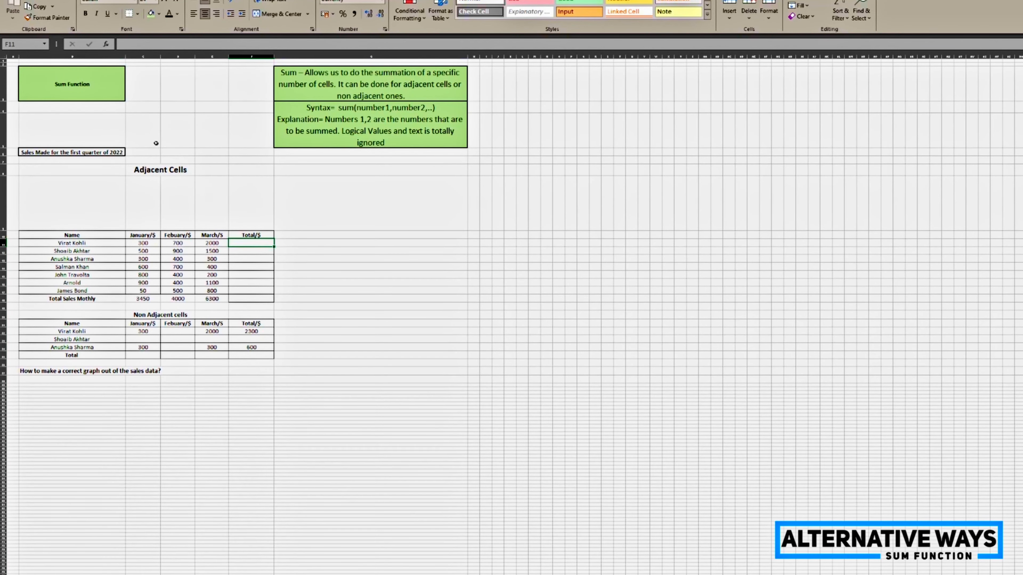
- Insert the SUM function into F11 by searching for "sum", with C11:E11 as Number1, and fill it down the Total/$ column through F18
{"action": "left_click", "coordinate": [106, 43]}
{"action": "type", "text": "sum"}
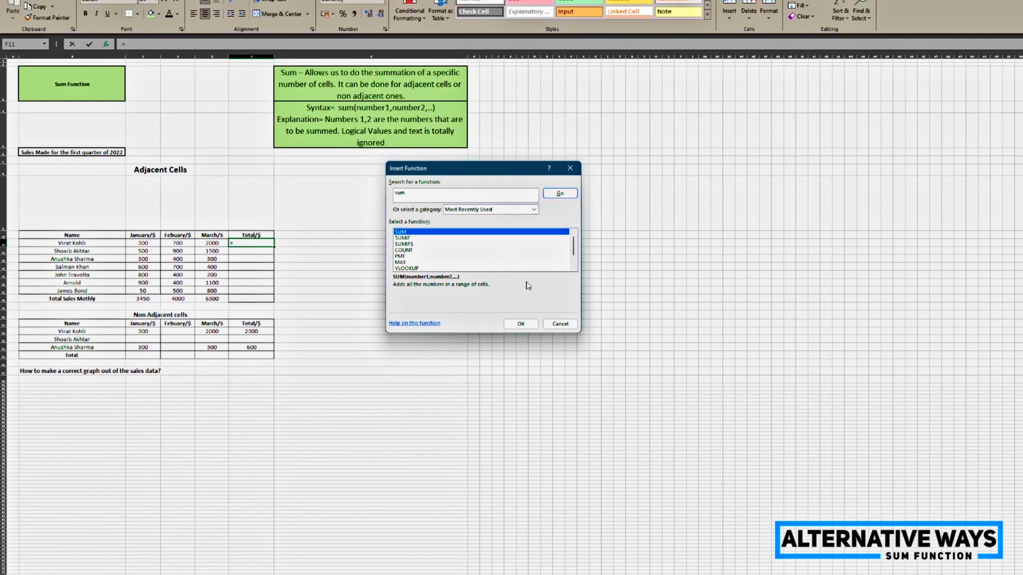
{"action": "left_click", "coordinate": [534, 325]}
{"action": "left_click", "coordinate": [522, 324]}
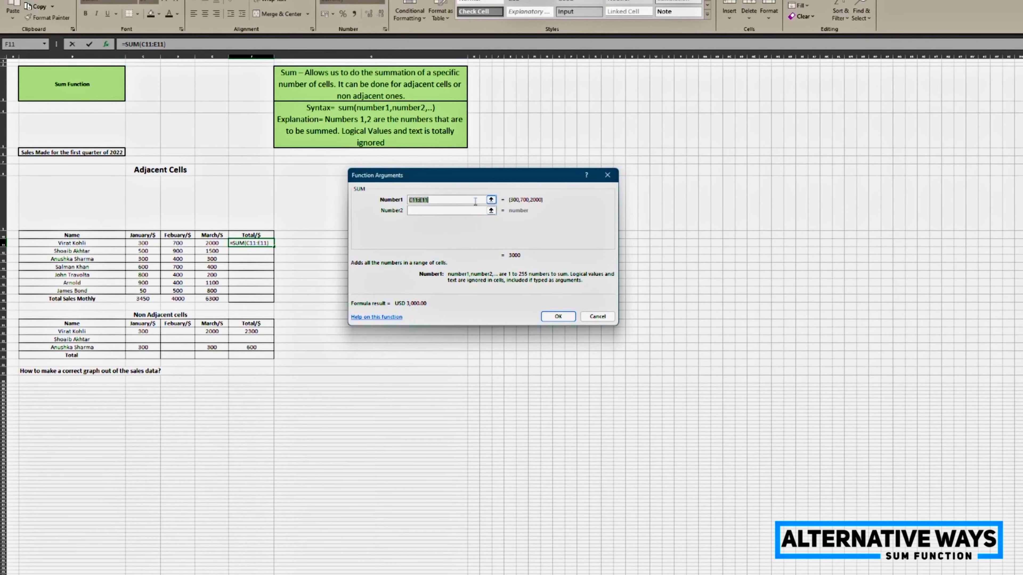
{"action": "key", "text": "BackSpace"}
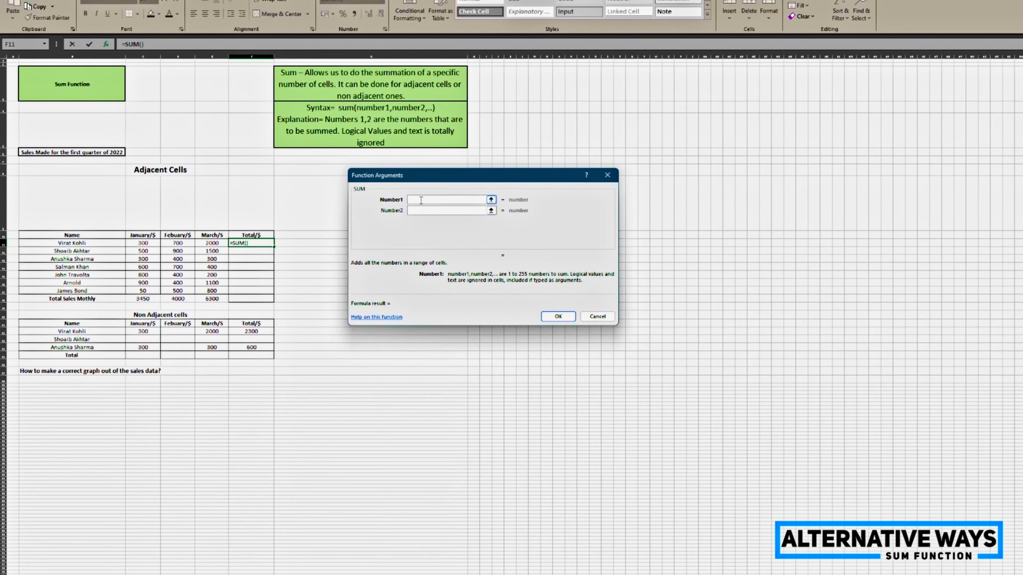
{"action": "left_click_drag", "start_coordinate": [150, 241], "coordinate": [212, 243]}
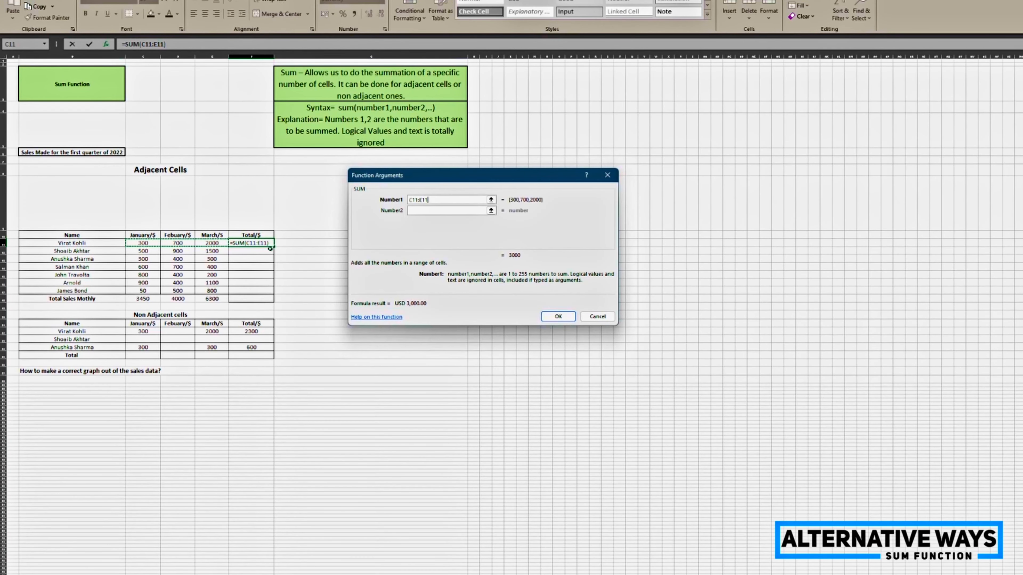
{"action": "left_click", "coordinate": [557, 318]}
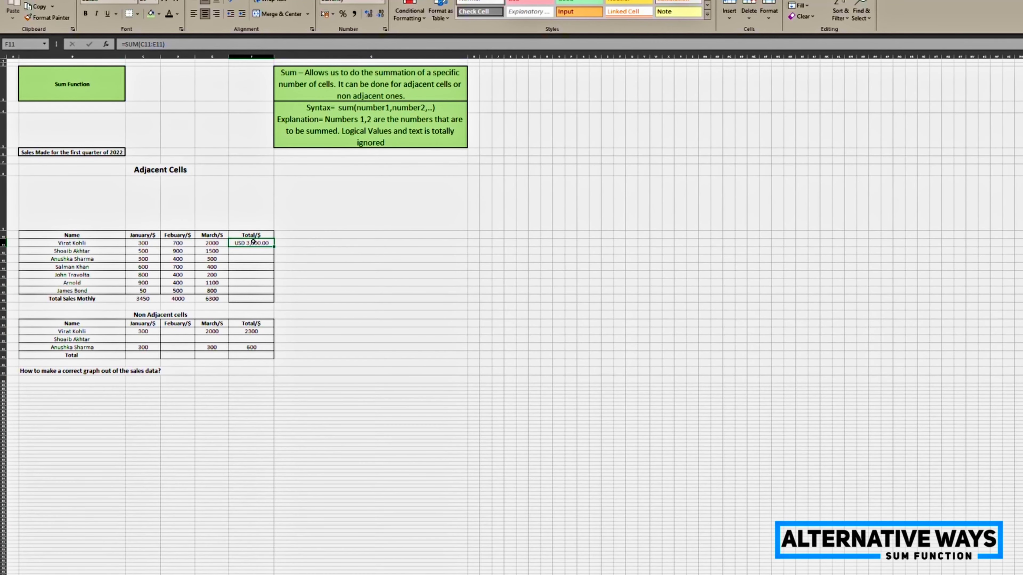
{"action": "left_click_drag", "start_coordinate": [274, 247], "coordinate": [267, 303]}
{"action": "left_click", "coordinate": [358, 253]}
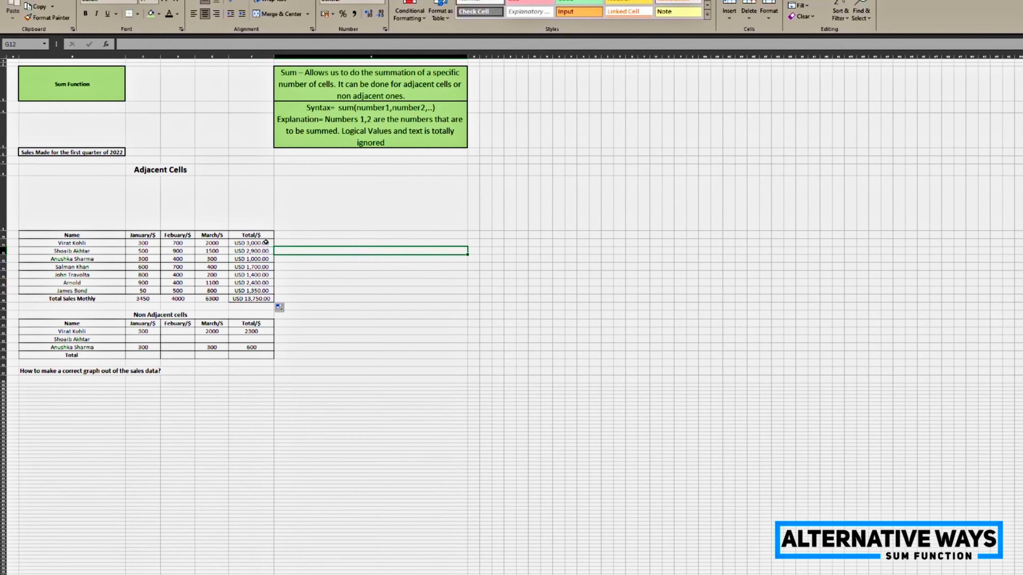
- Clear the totals in F11:F18 of the Adjacent Cells table
{"action": "left_click_drag", "start_coordinate": [264, 243], "coordinate": [262, 300]}
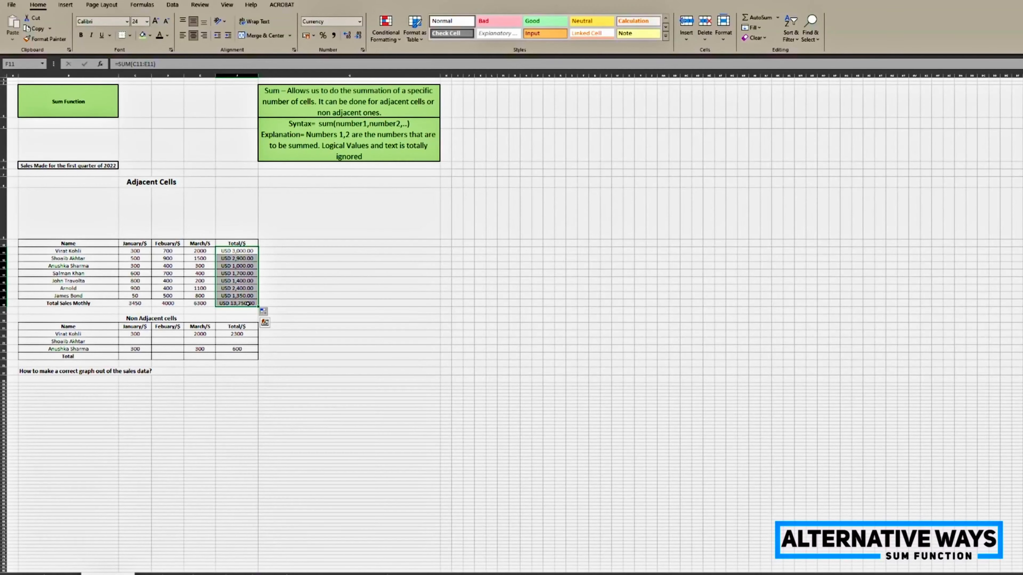
{"action": "key", "text": "Delete"}
{"action": "left_click", "coordinate": [271, 266]}
- Total the first salesperson's three months in F11 using AutoSum's Sum function on C11:E11
{"action": "left_click", "coordinate": [231, 250]}
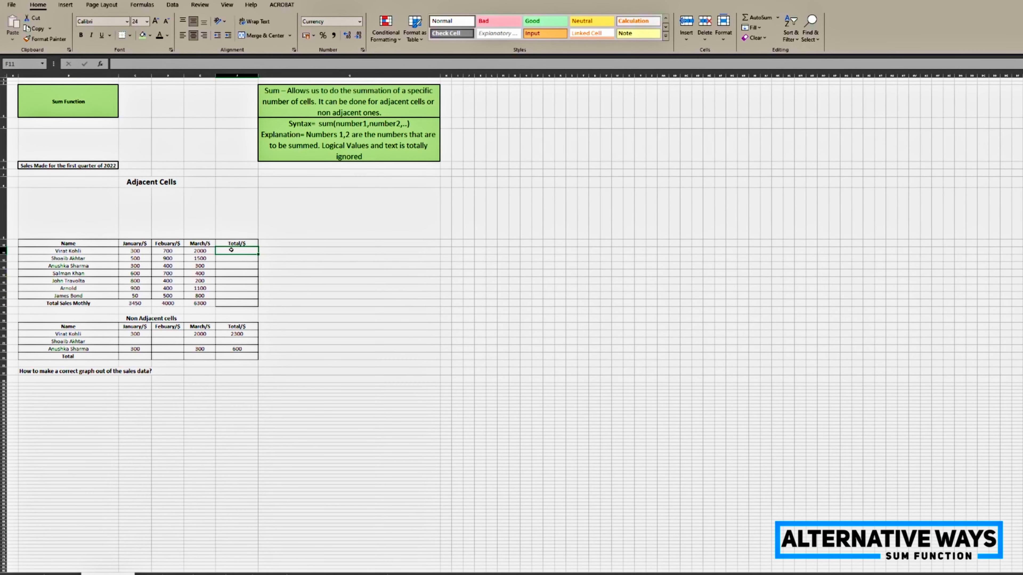
{"action": "left_click", "coordinate": [144, 6]}
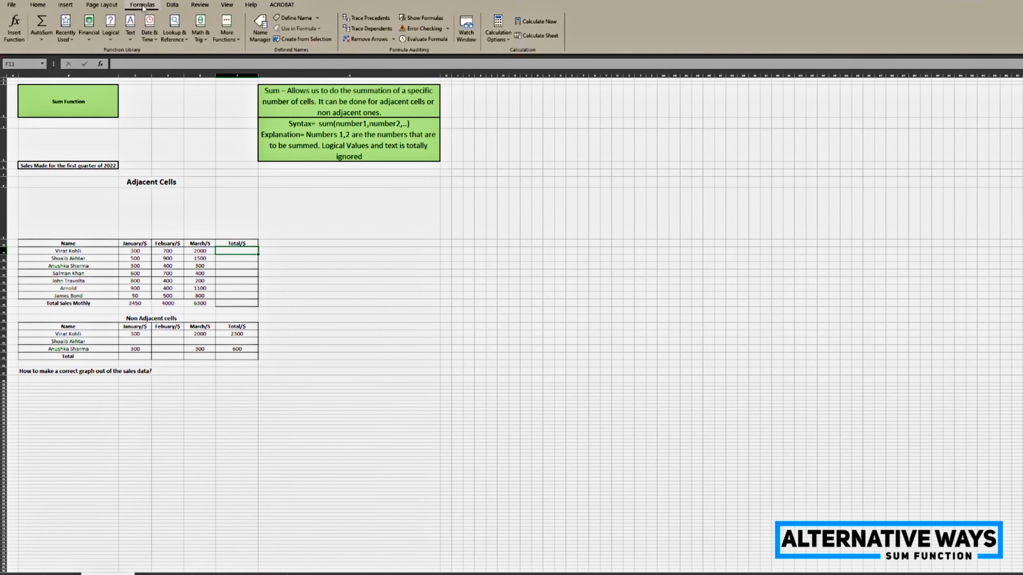
{"action": "left_click", "coordinate": [42, 39]}
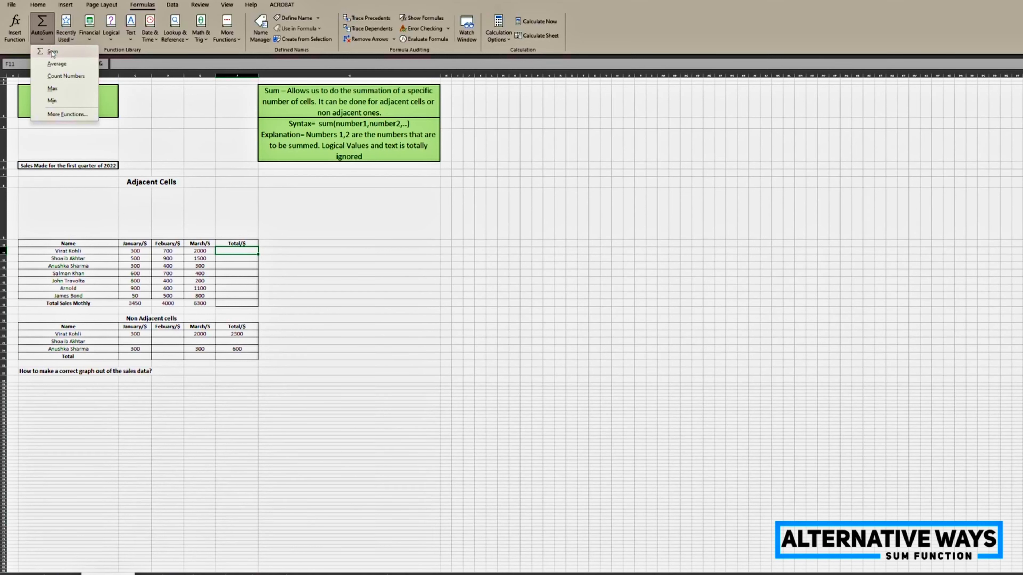
{"action": "left_click", "coordinate": [52, 52]}
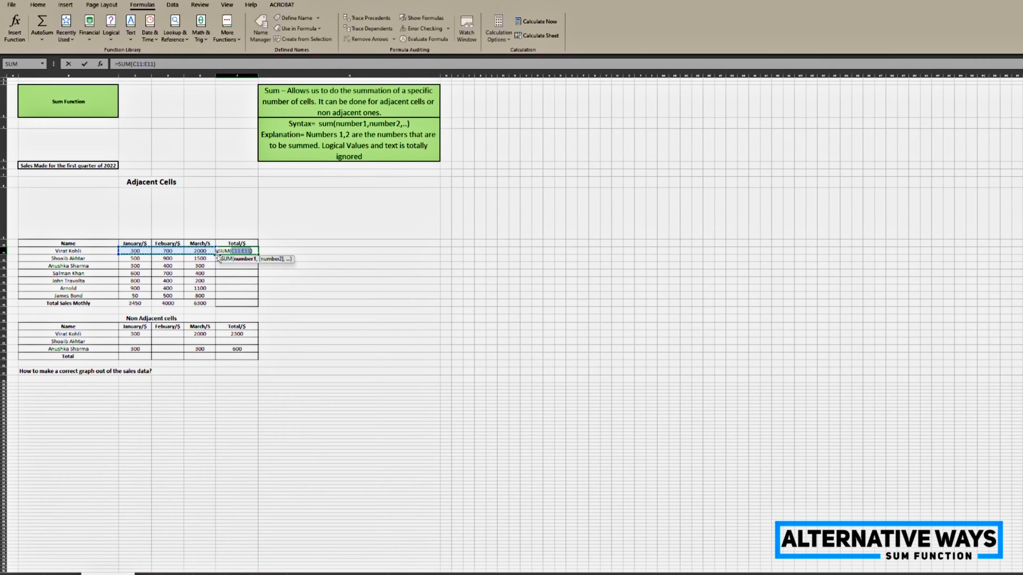
{"action": "key", "text": "Return"}
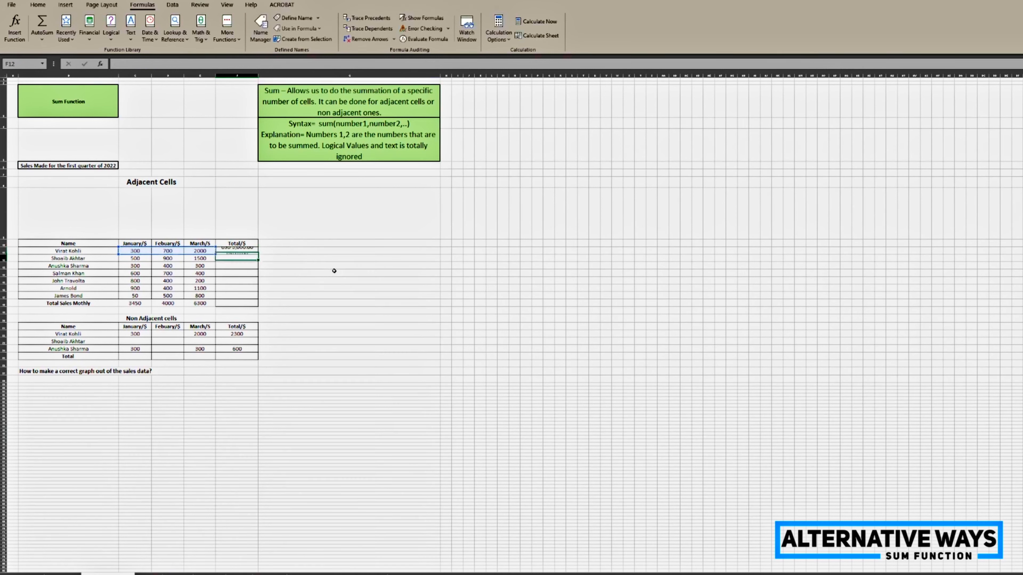
- Fill the AutoSum formula from F11 down the Total/$ column through F17
{"action": "left_click", "coordinate": [250, 251]}
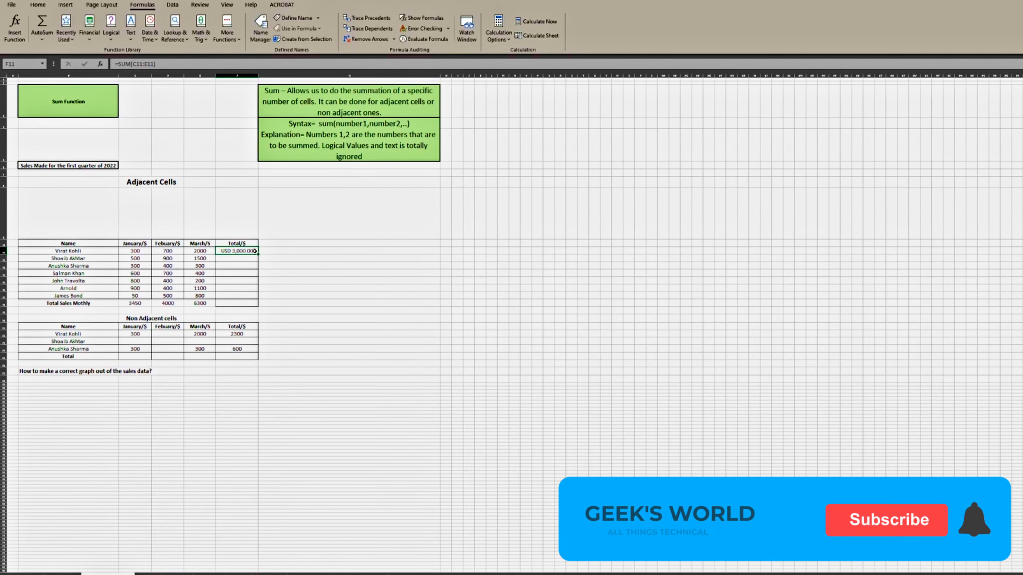
{"action": "left_click_drag", "start_coordinate": [251, 253], "coordinate": [255, 298]}
{"action": "key", "text": "Down"}
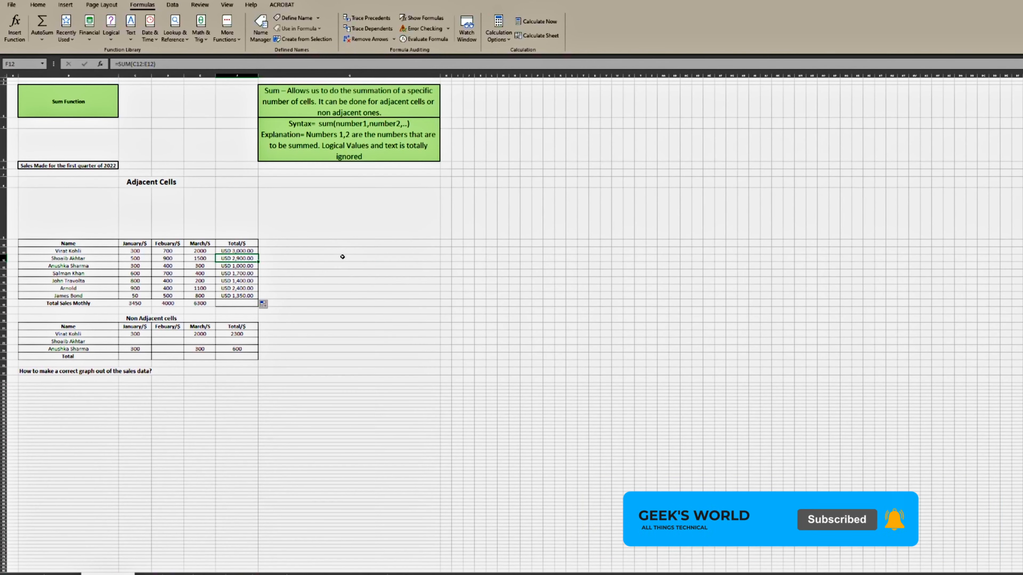